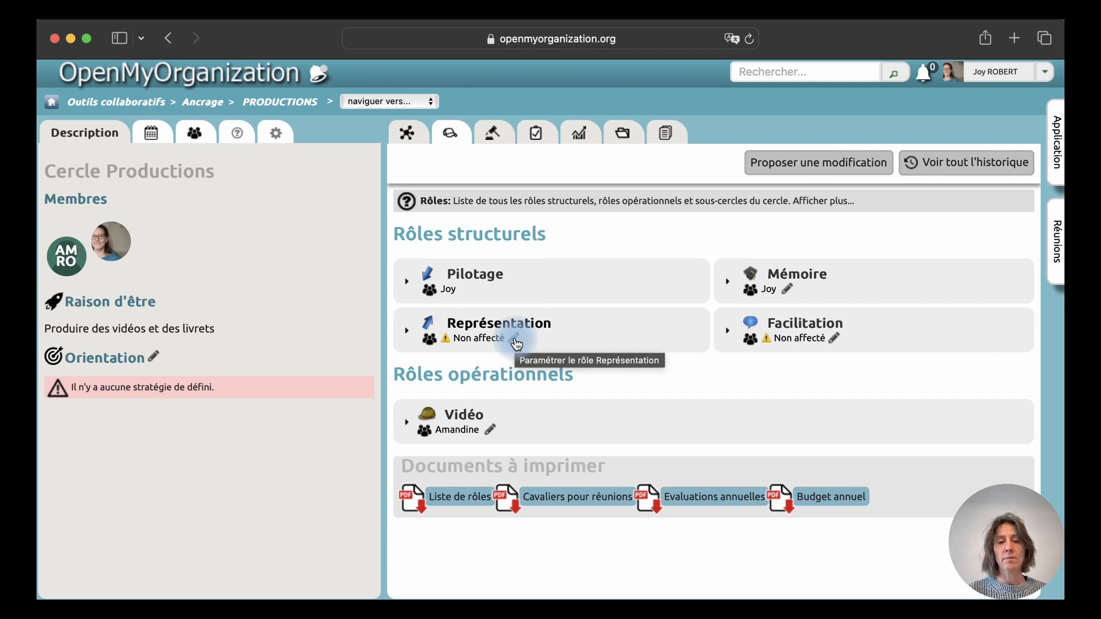
- Assign the Représentation role of the Productions circle to the first circle member in the list, save, and collapse the role's details
left_click(515, 338)
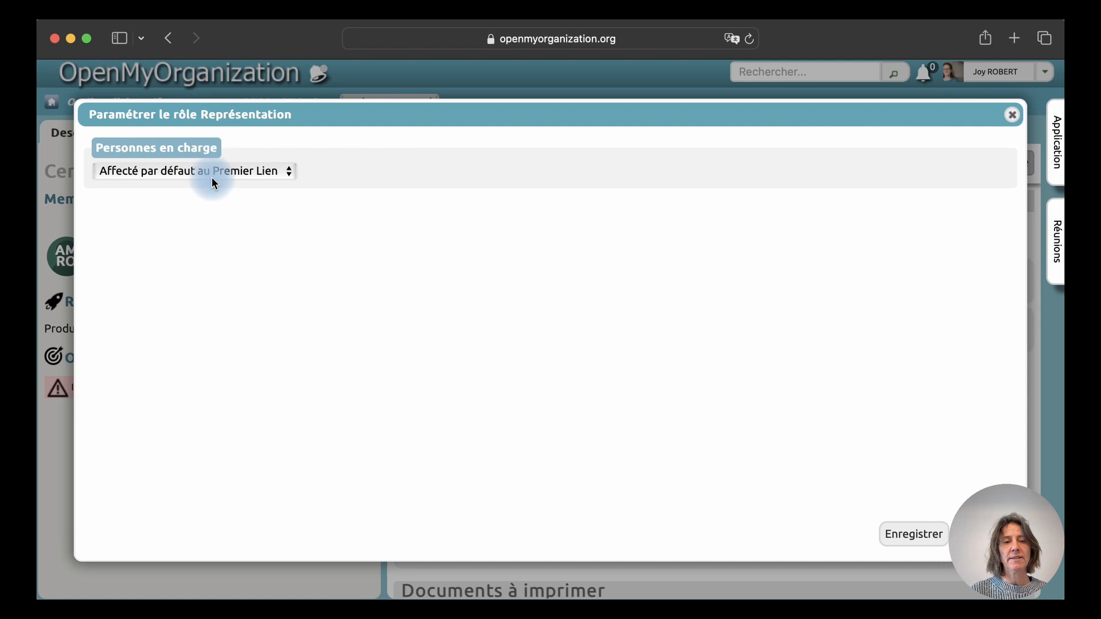
left_click(241, 173)
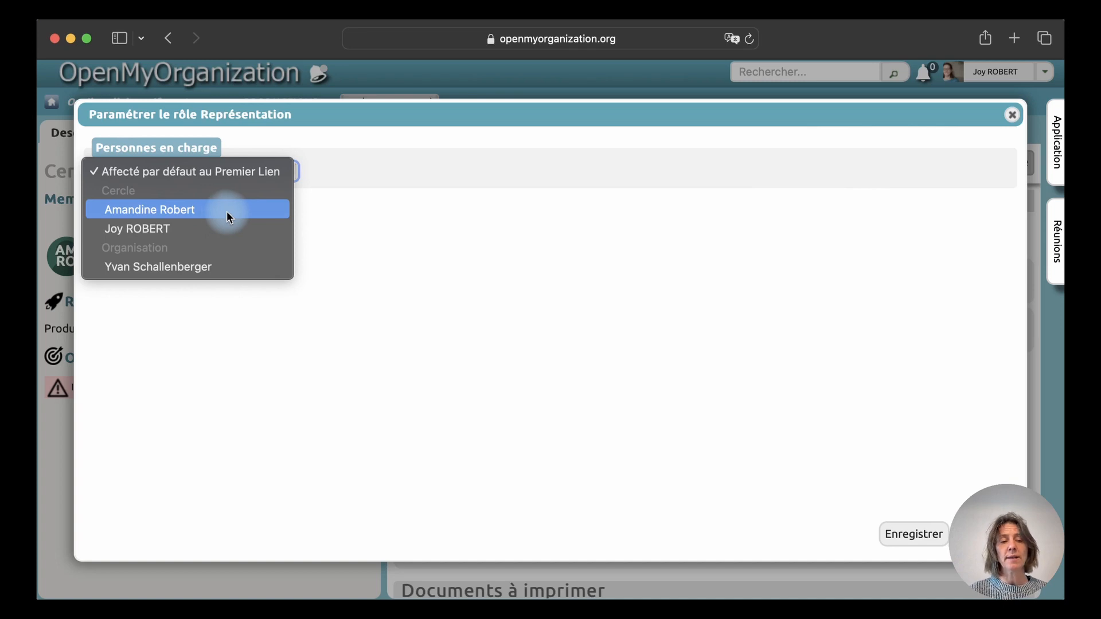
left_click(242, 211)
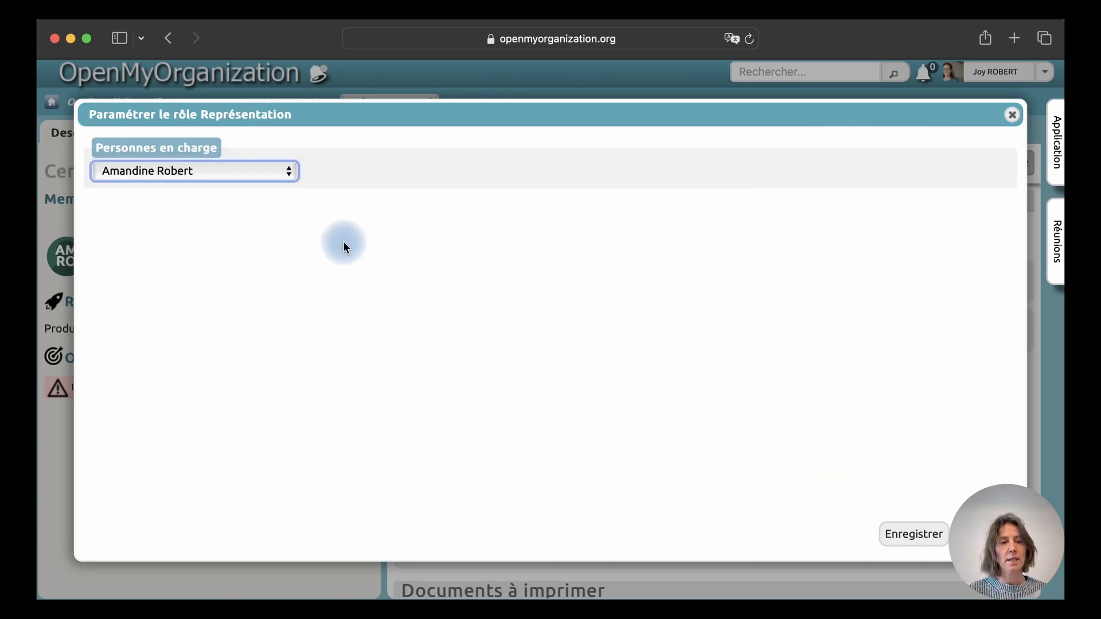
left_click(916, 534)
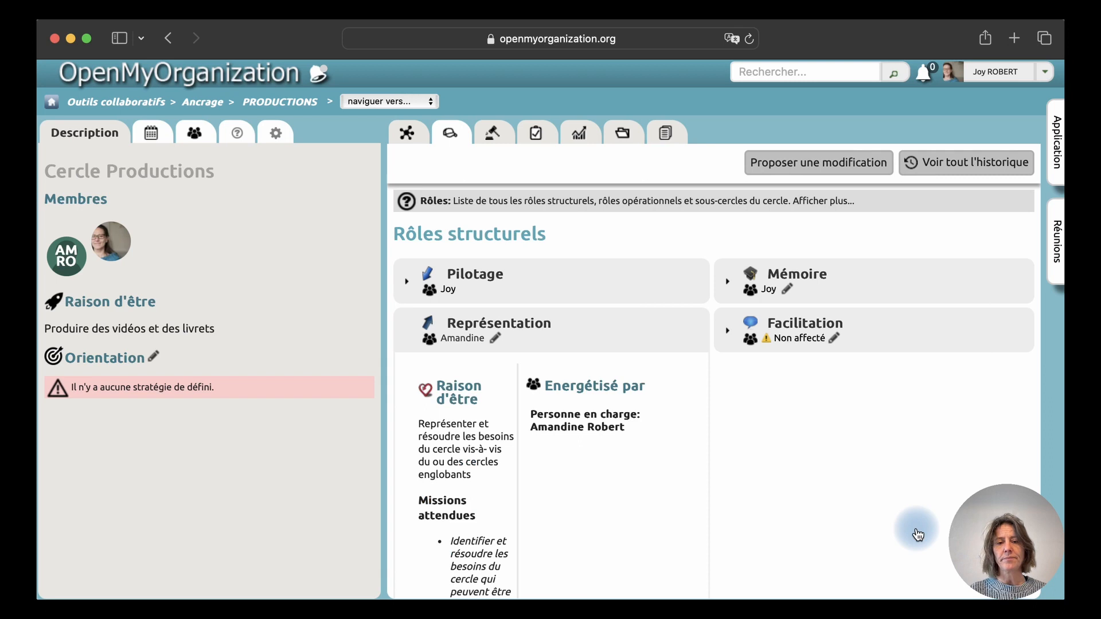
left_click(648, 329)
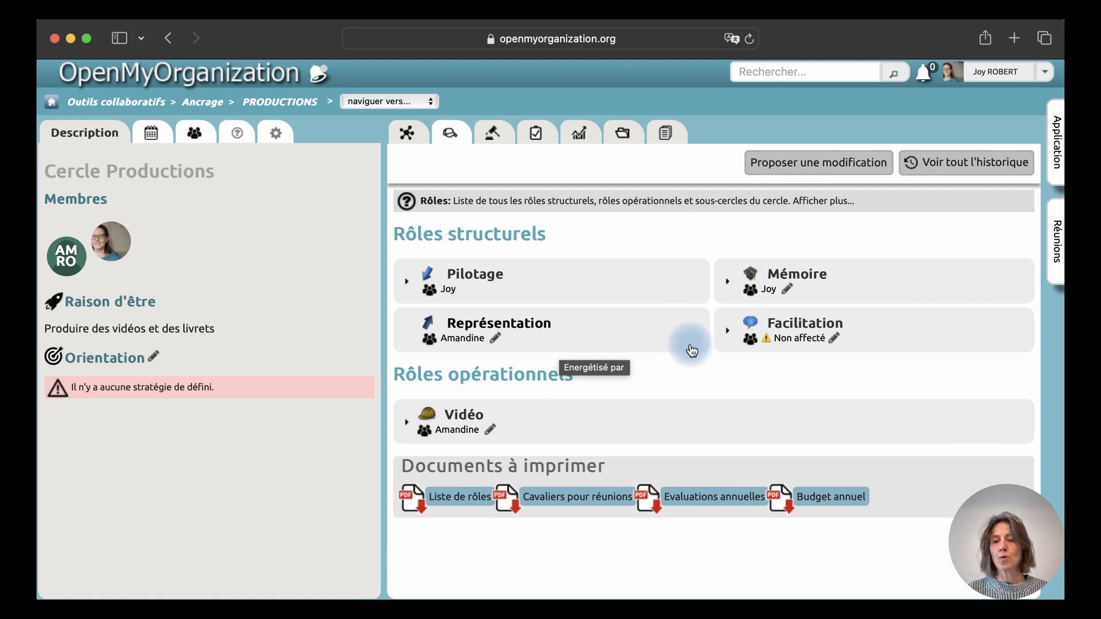
- Put the first listed circle member in charge of the Productions circle's Facilitation role and save the assignment
left_click(886, 332)
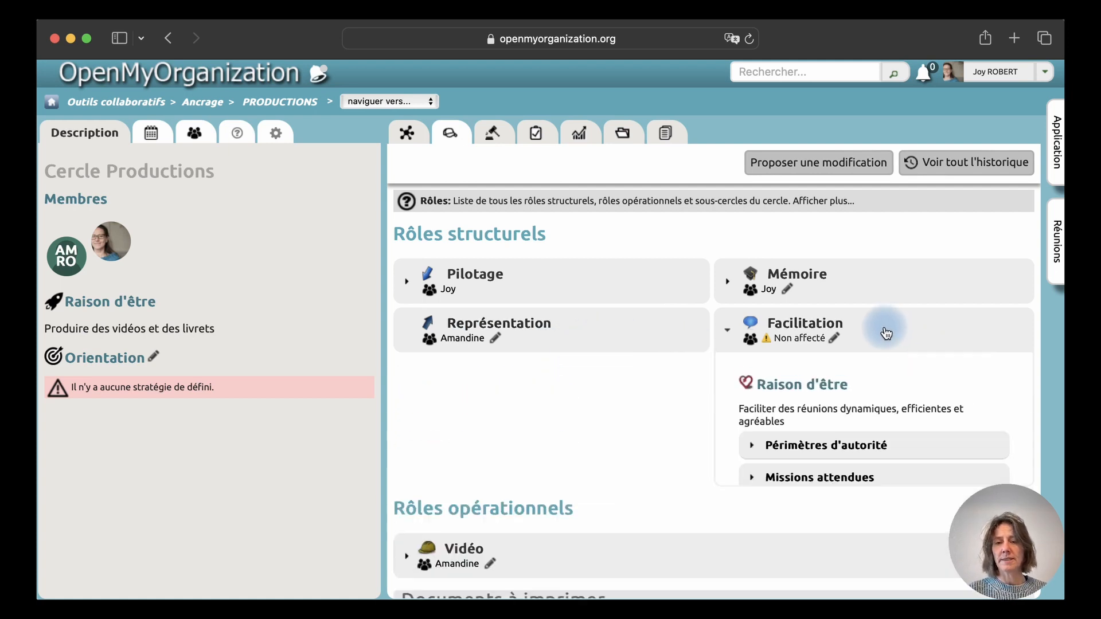
left_click(836, 341)
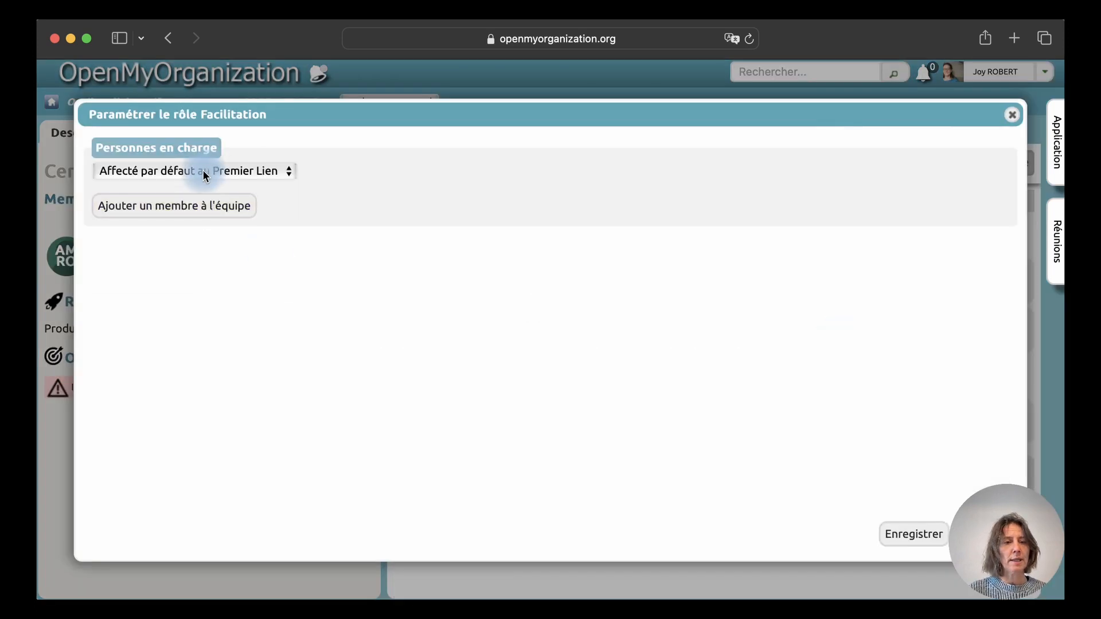
left_click(205, 176)
left_click(177, 209)
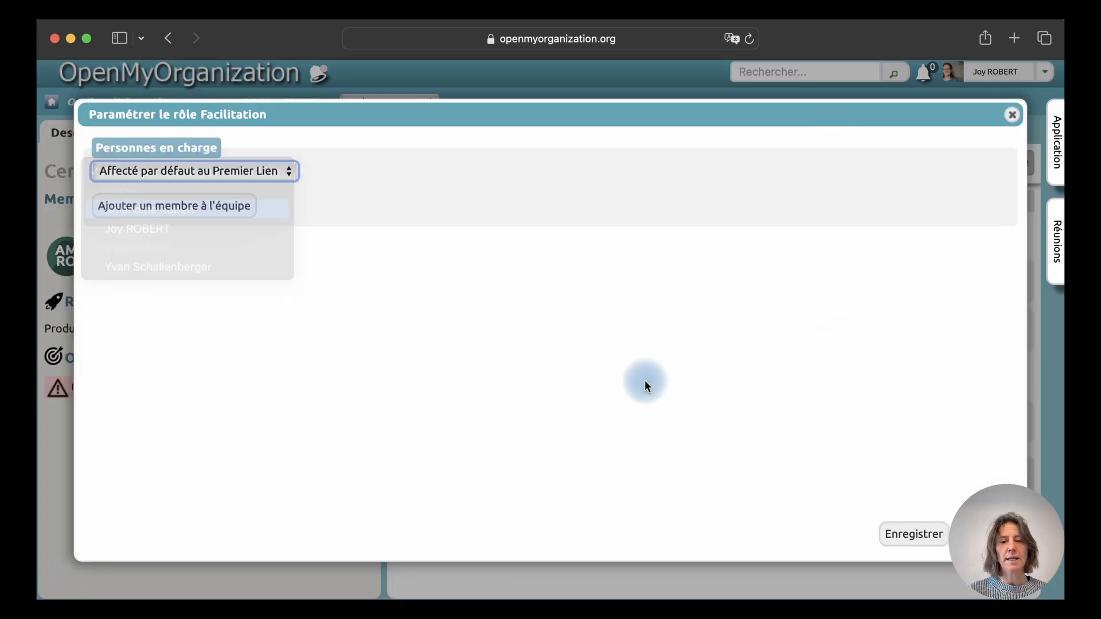
left_click(278, 170)
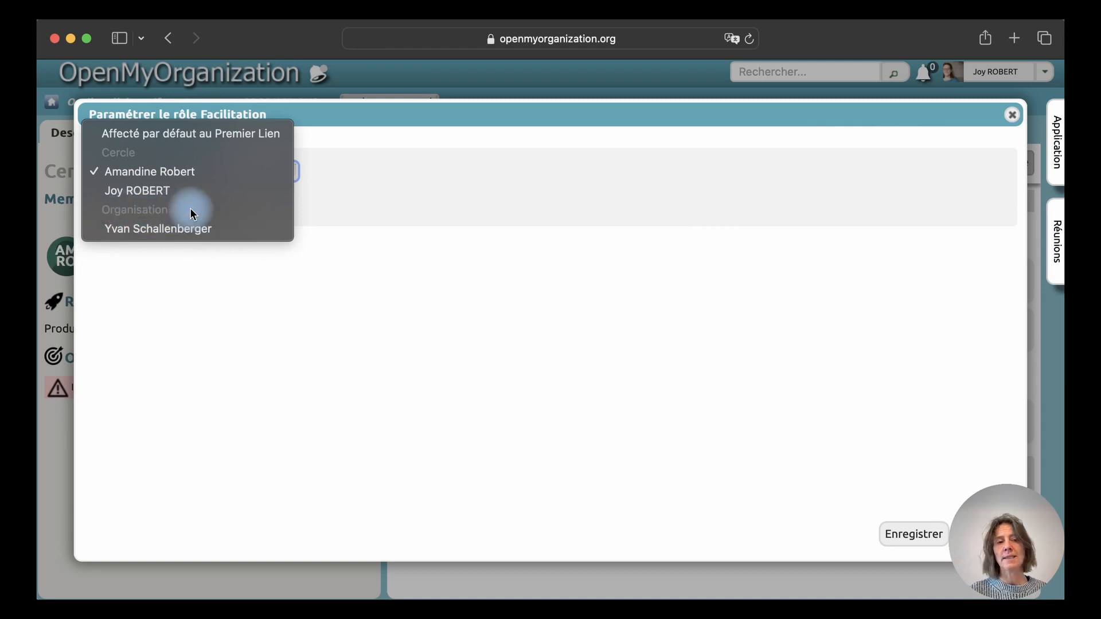
left_click(183, 172)
left_click(914, 536)
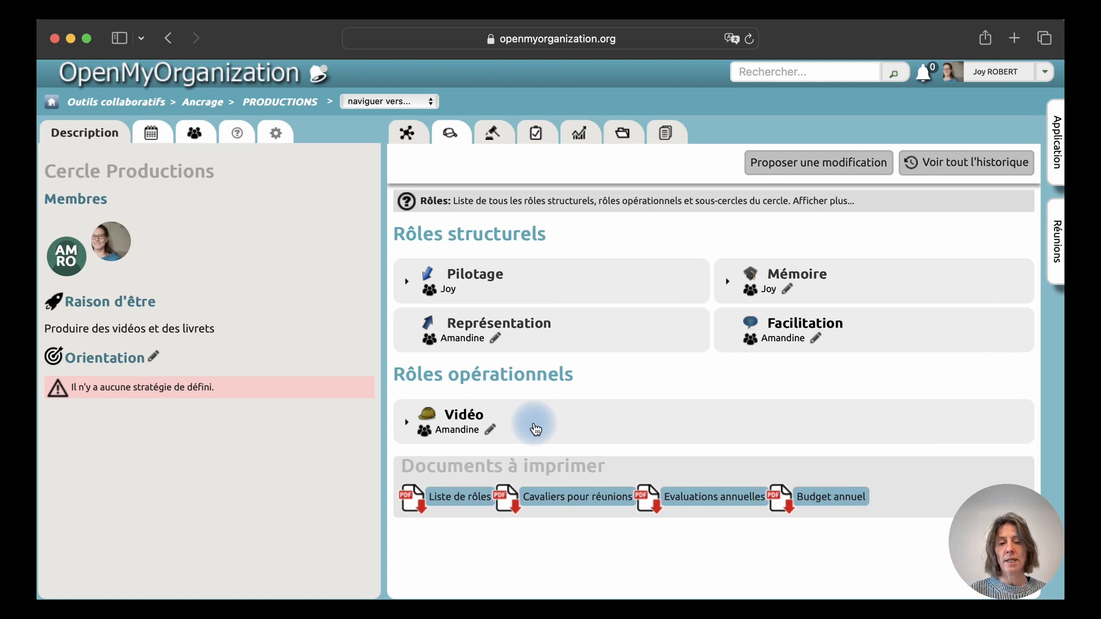
- Add the signed-in member as an additional team member of the Vidéo operational role
left_click(536, 429)
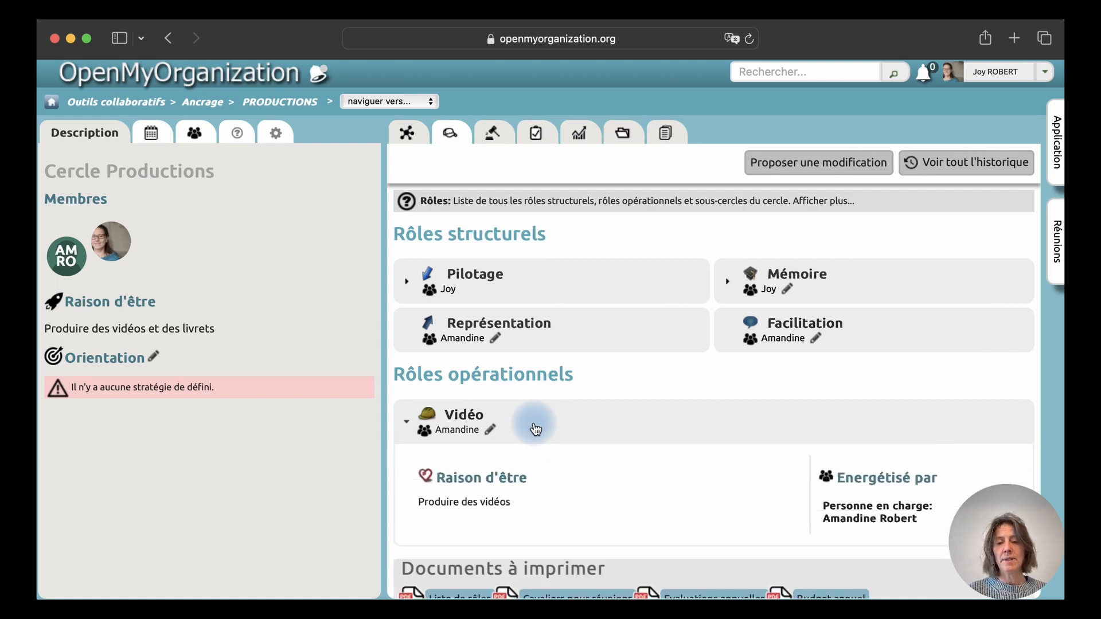
left_click(492, 431)
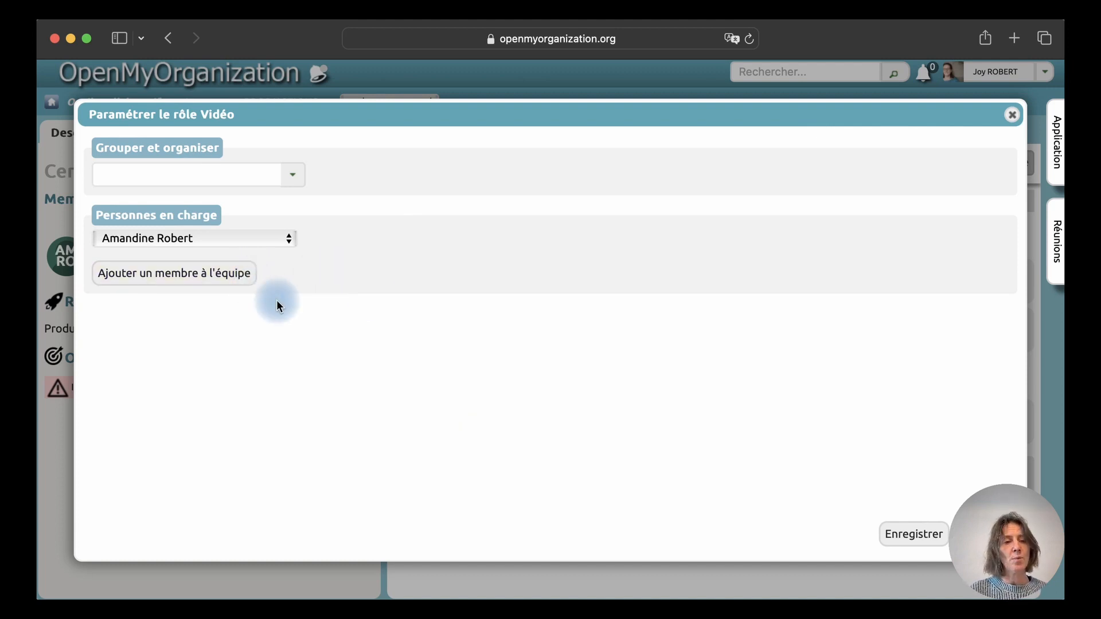
left_click(218, 282)
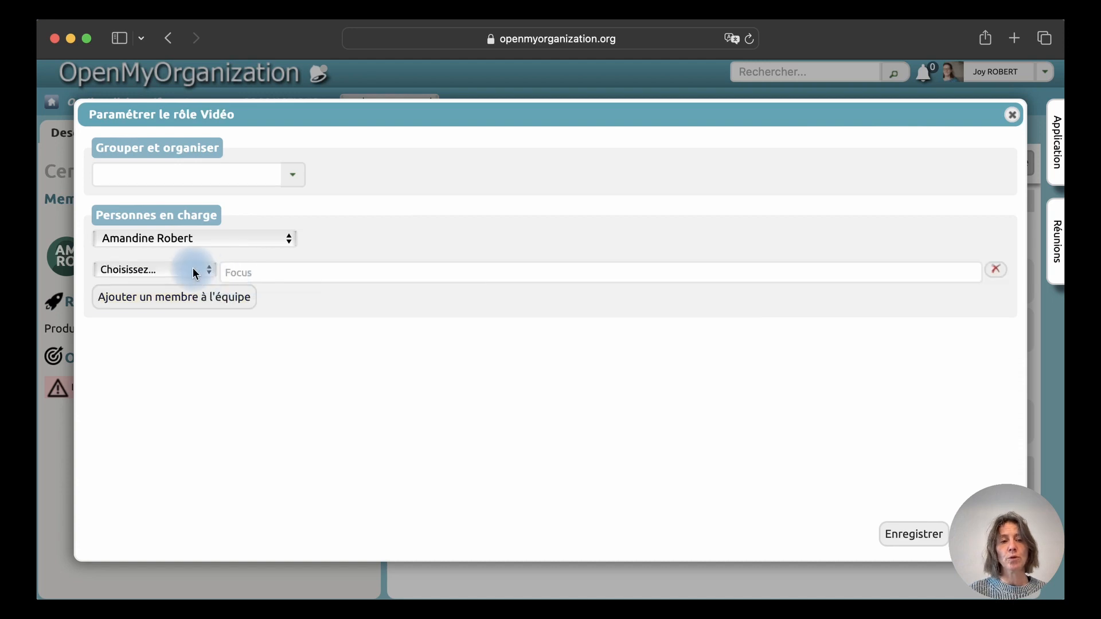
left_click(191, 273)
left_click(143, 322)
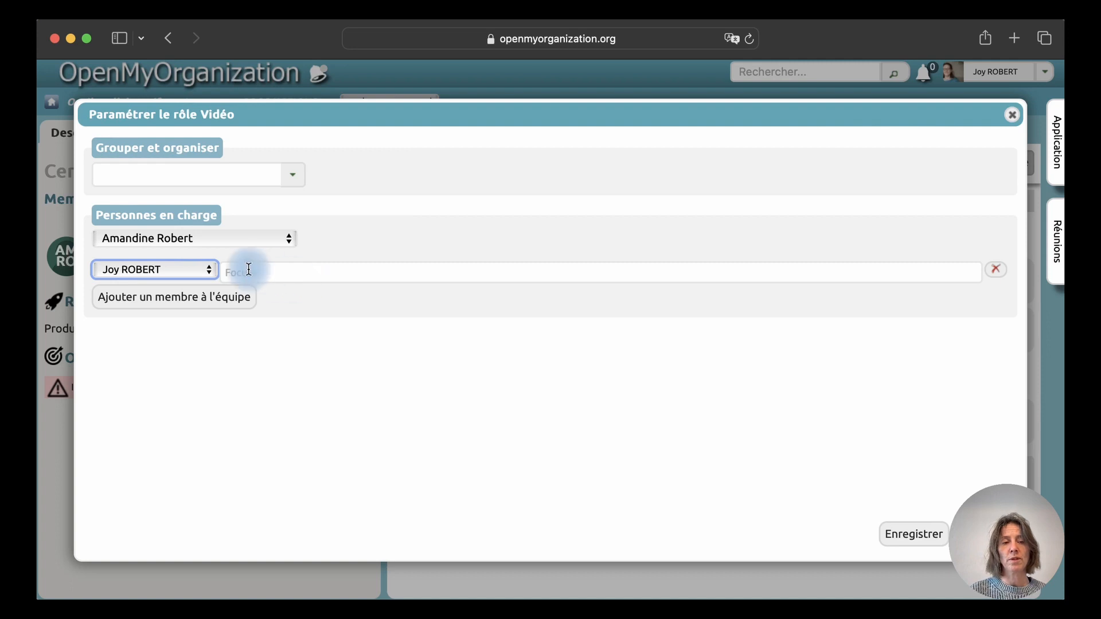
- Set the added Vidéo team member's focus to "Export des vidéos", save, and review the role's assigned people
left_click(254, 272)
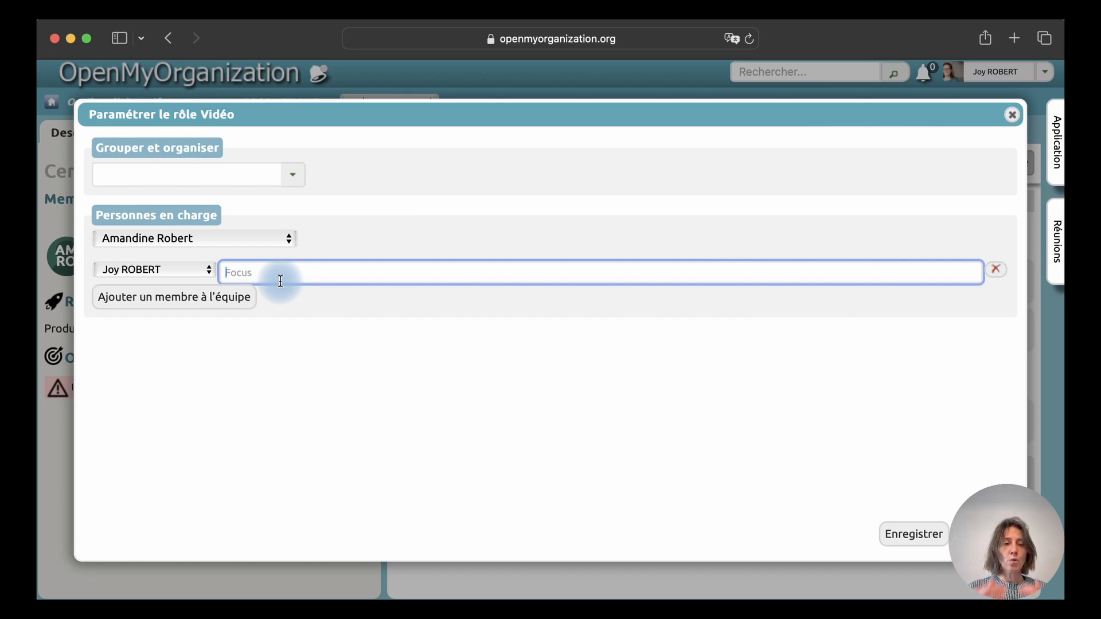
type("E")
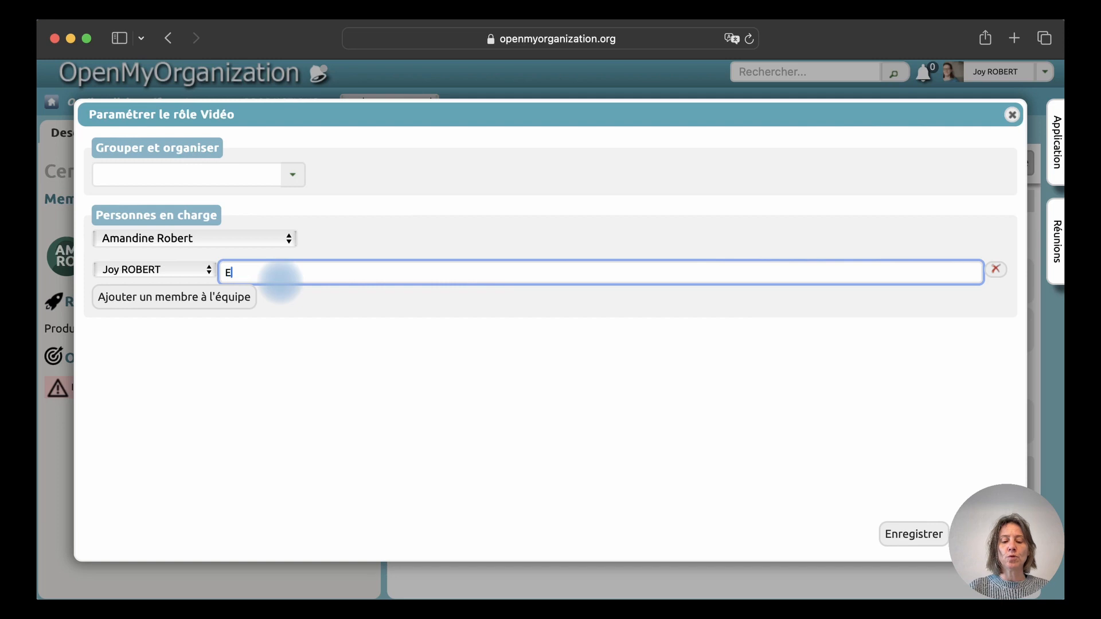
type("xport des vidéos")
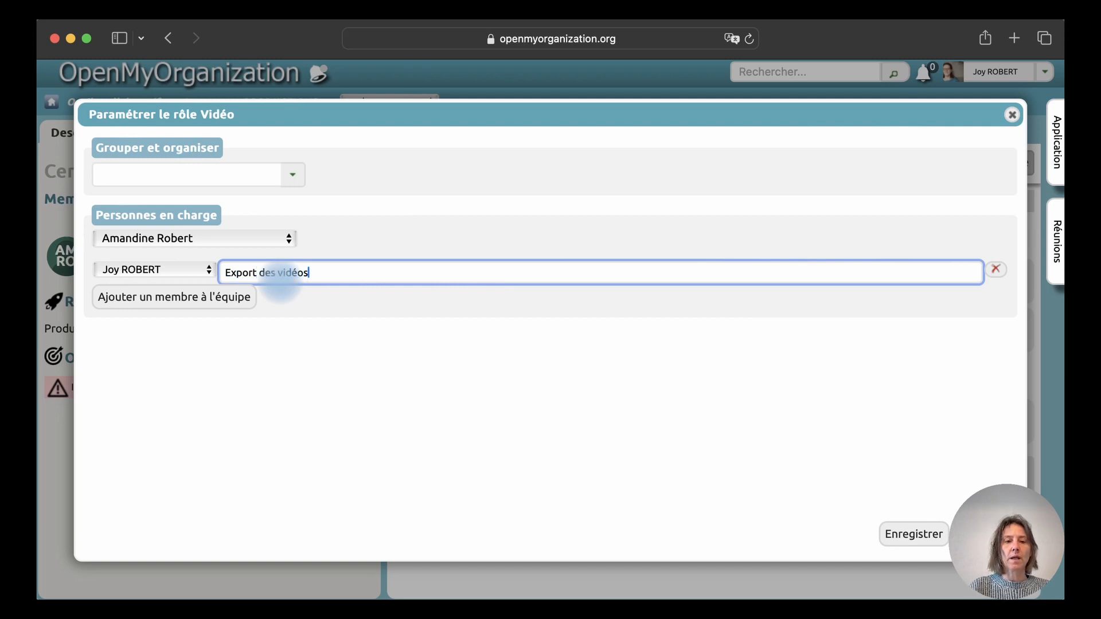
left_click(904, 538)
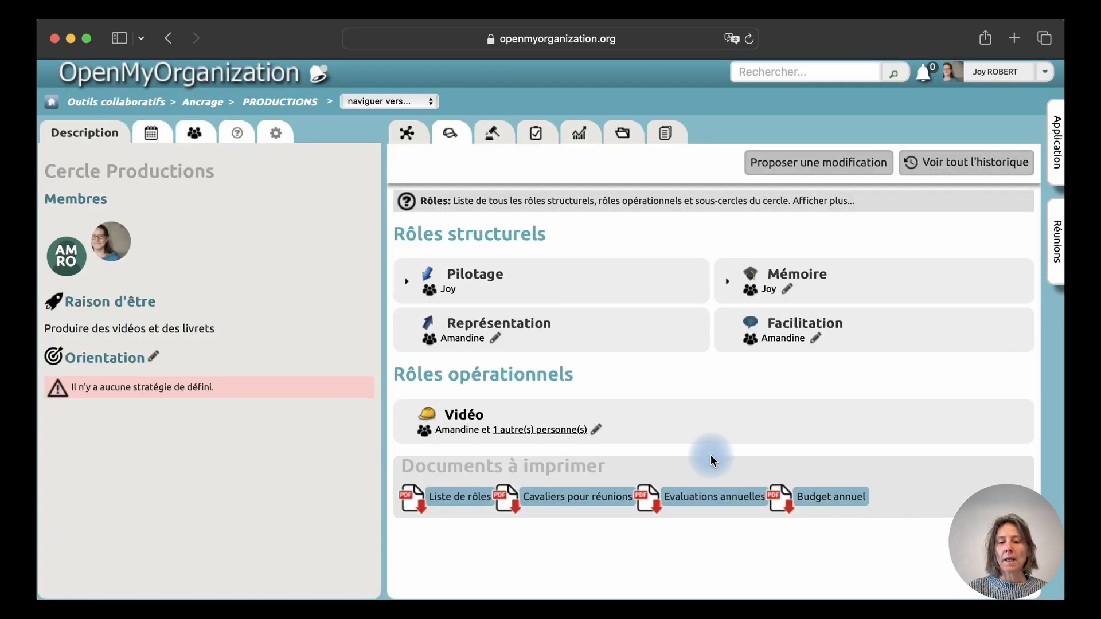
left_click(662, 425)
scroll(659, 423, "down", 2)
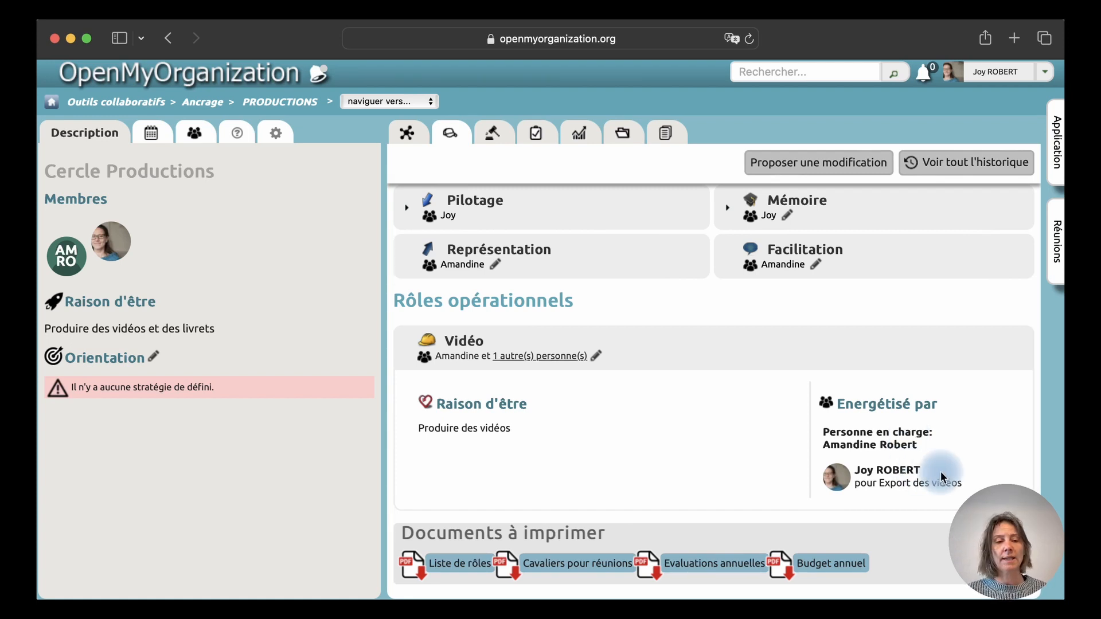
scroll(942, 477, "up", 3)
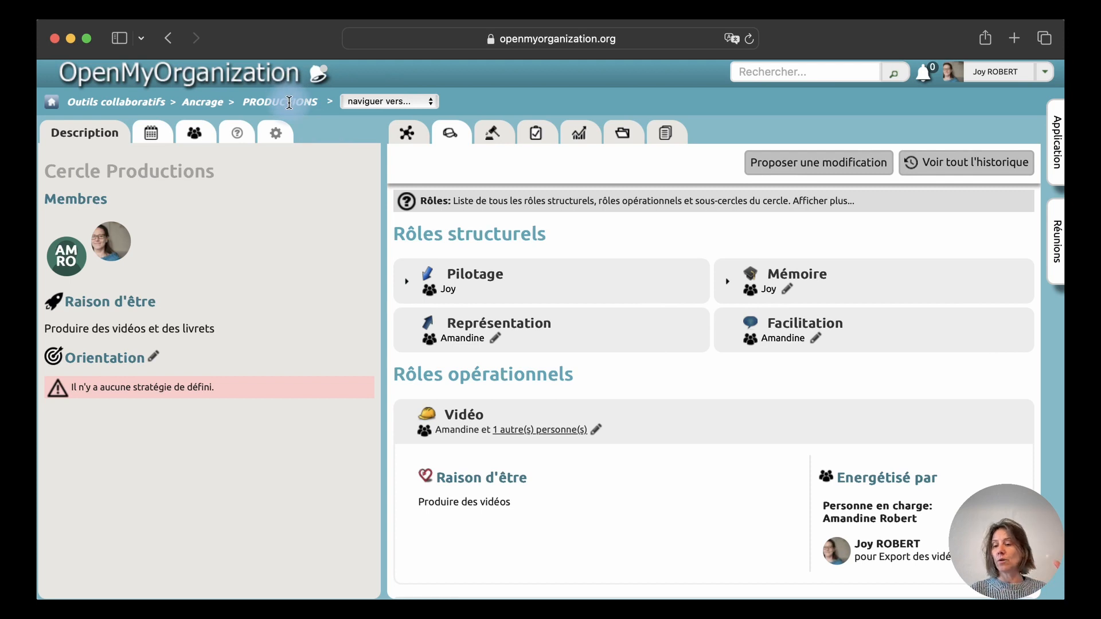
- In the parent Ancrage circle, keep the signed-in member in charge of the Productions sub-circle and save
left_click(211, 106)
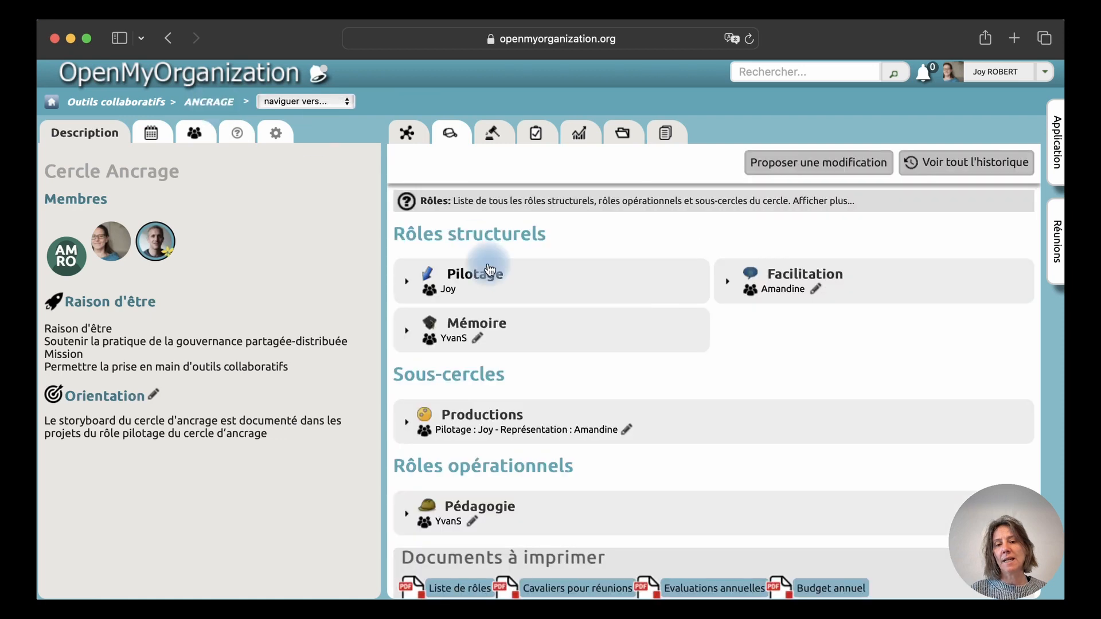
scroll(638, 376, "down", 1)
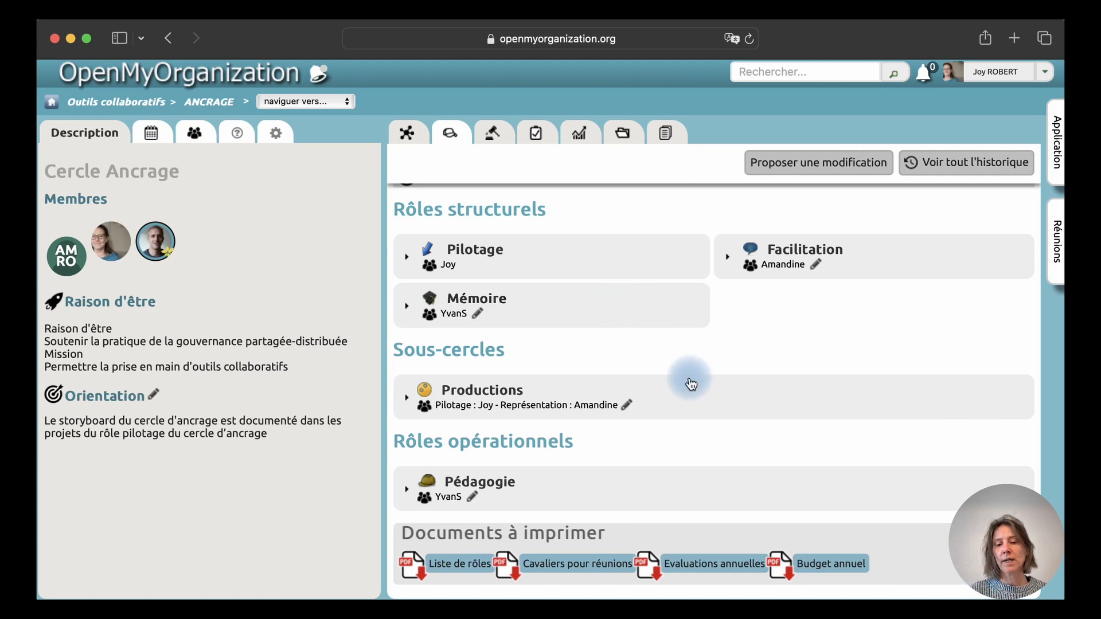
left_click(627, 406)
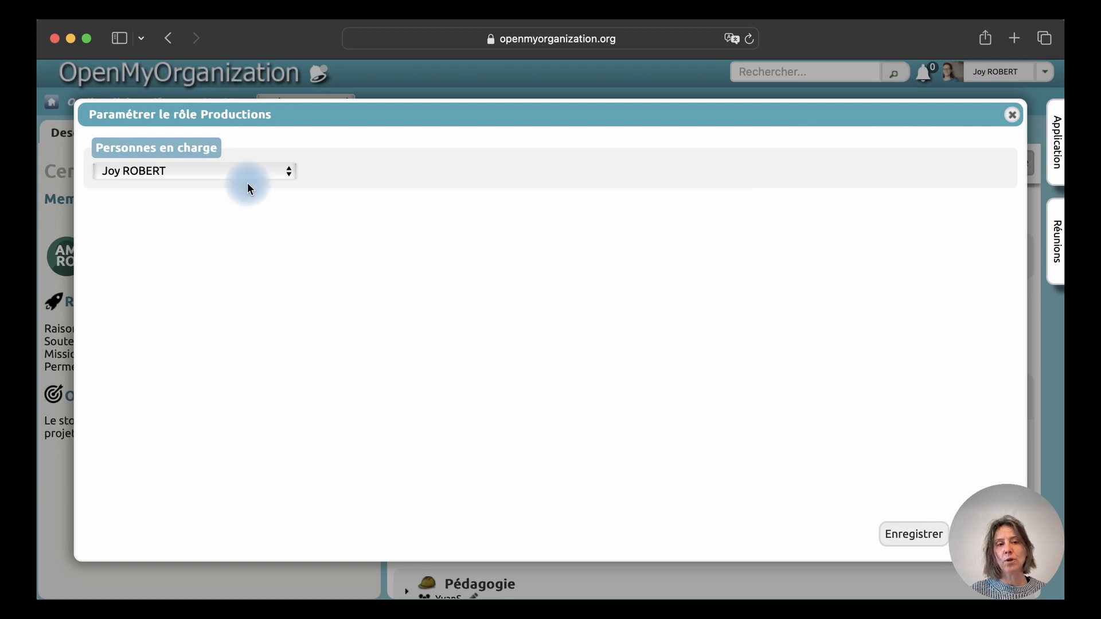
left_click(216, 171)
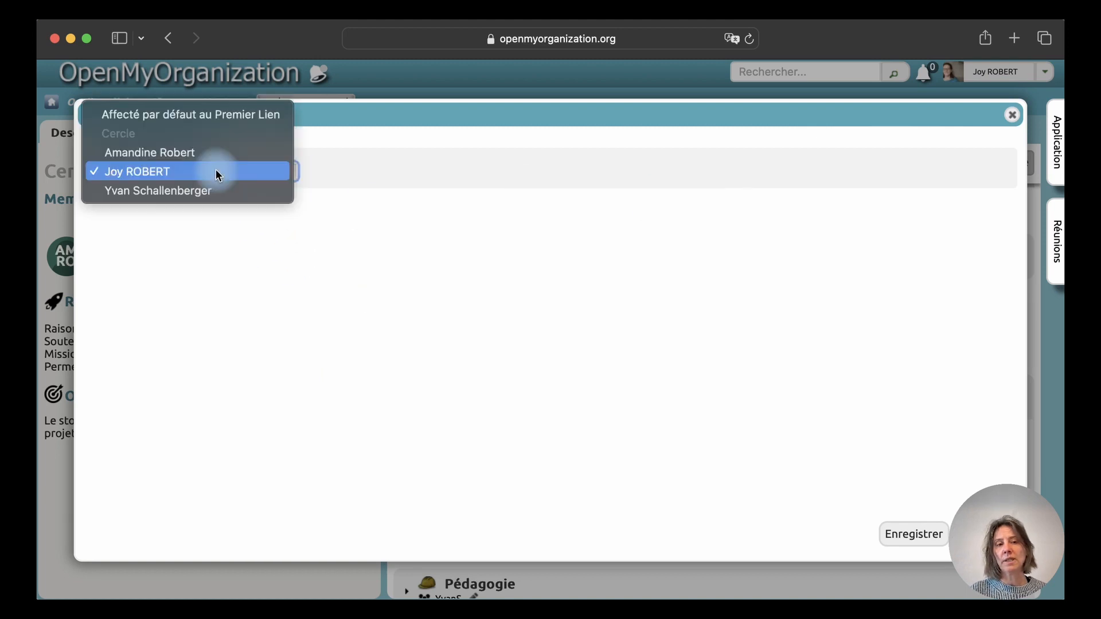
left_click(208, 168)
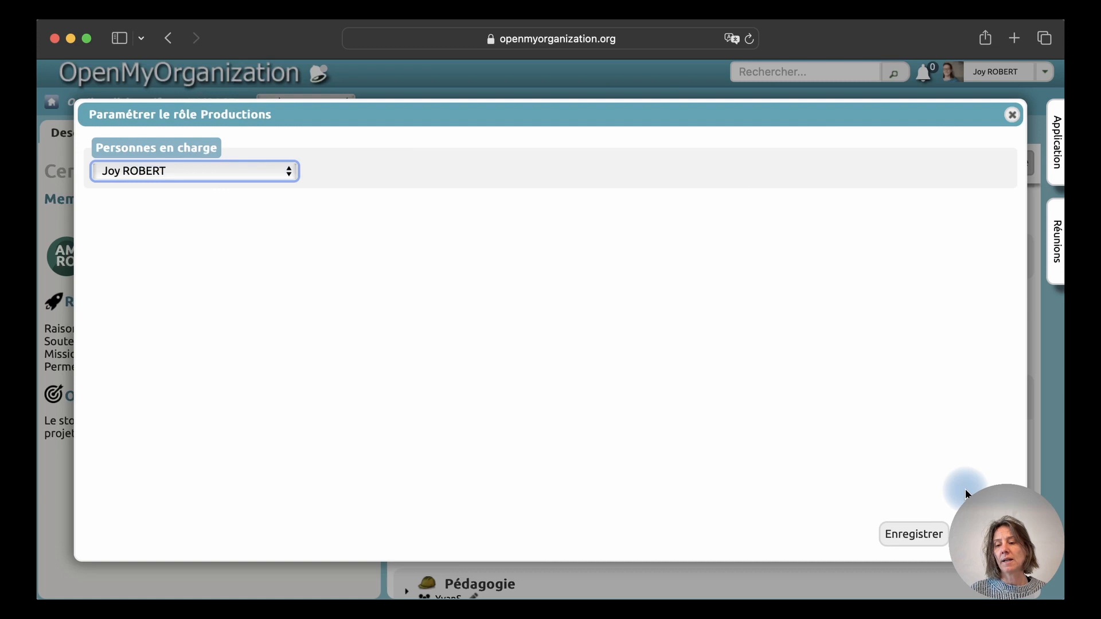
left_click(912, 533)
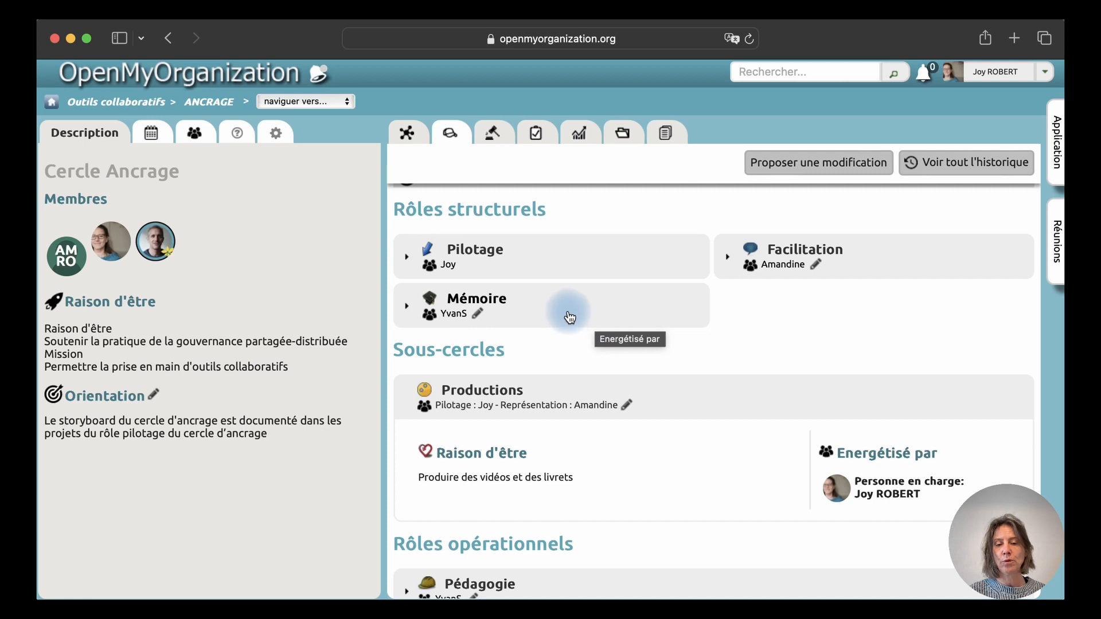
- Reassign the Ancrage circle's Mémoire role to the first circle member in the list, save, and collapse its details
left_click(479, 314)
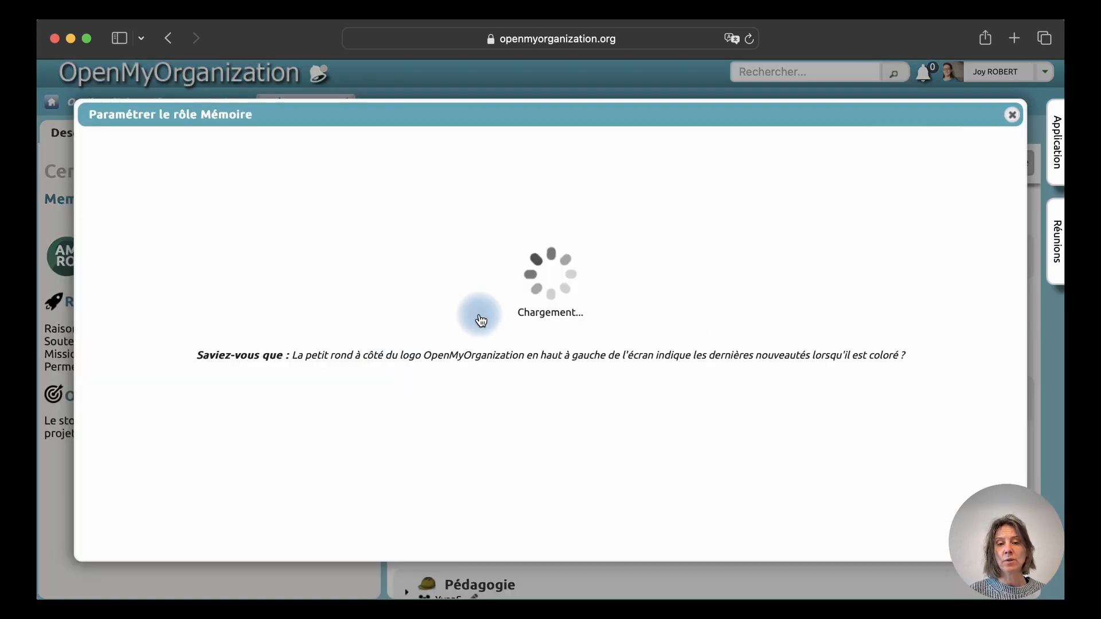
left_click(208, 169)
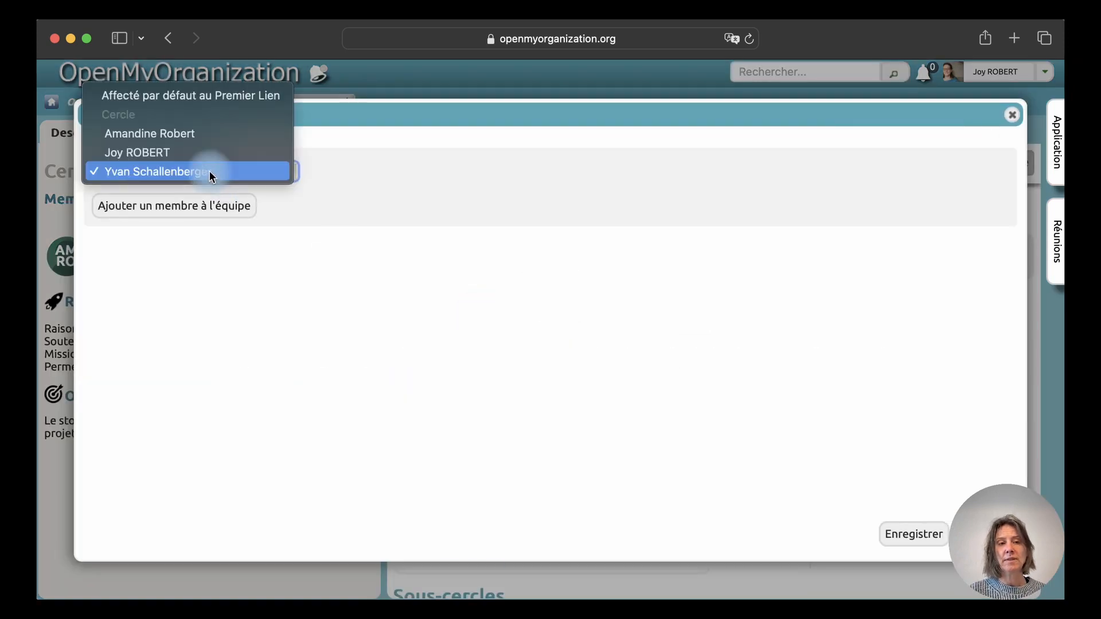
left_click(207, 136)
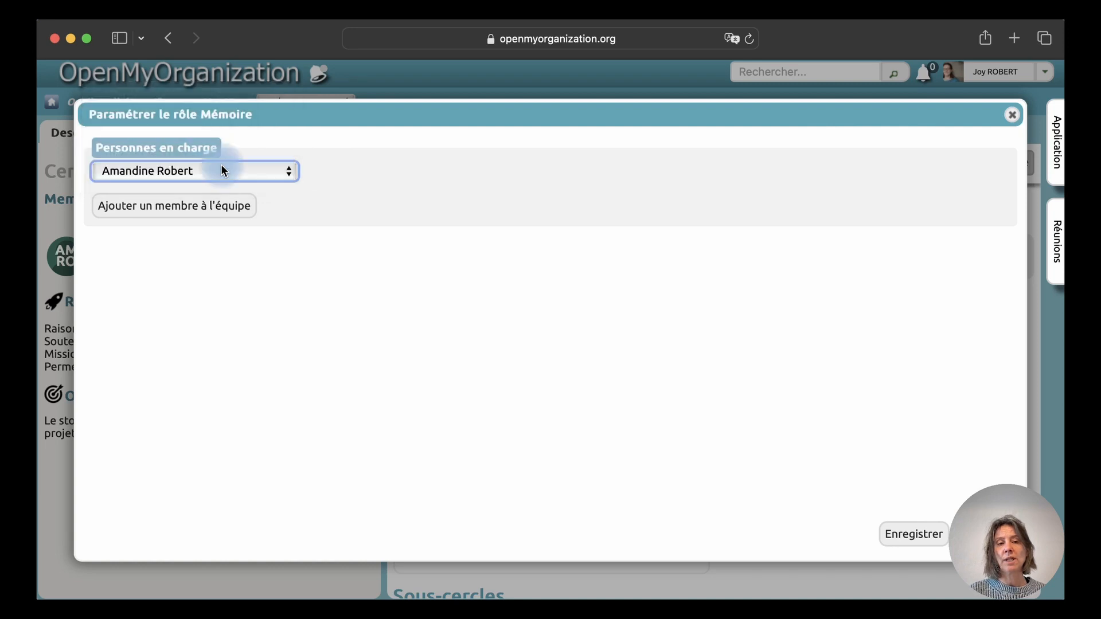
left_click(914, 535)
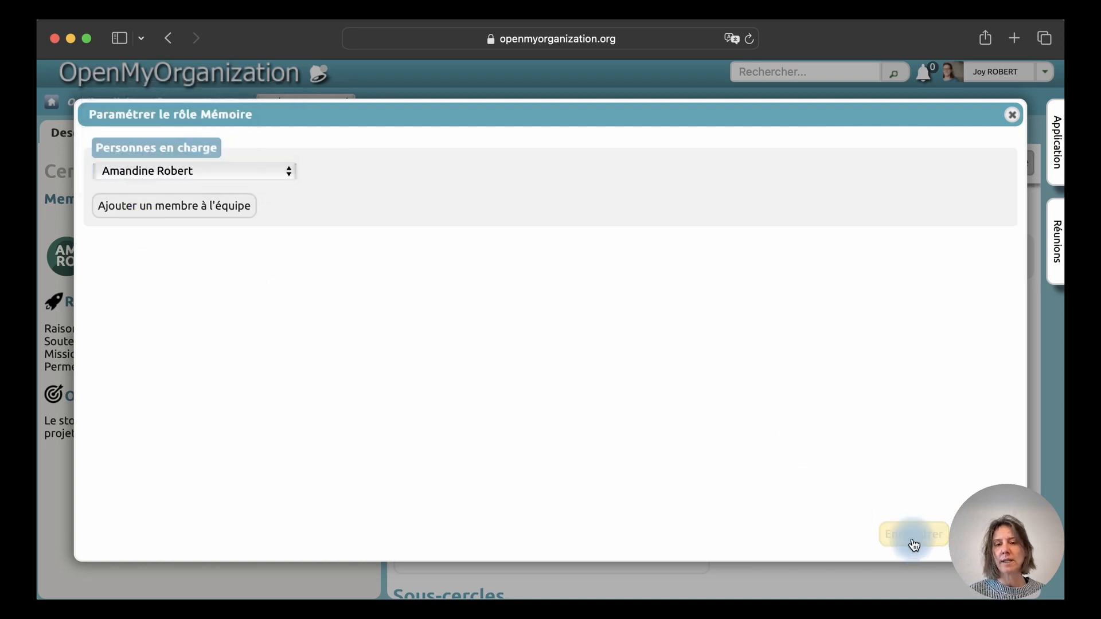
left_click(562, 308)
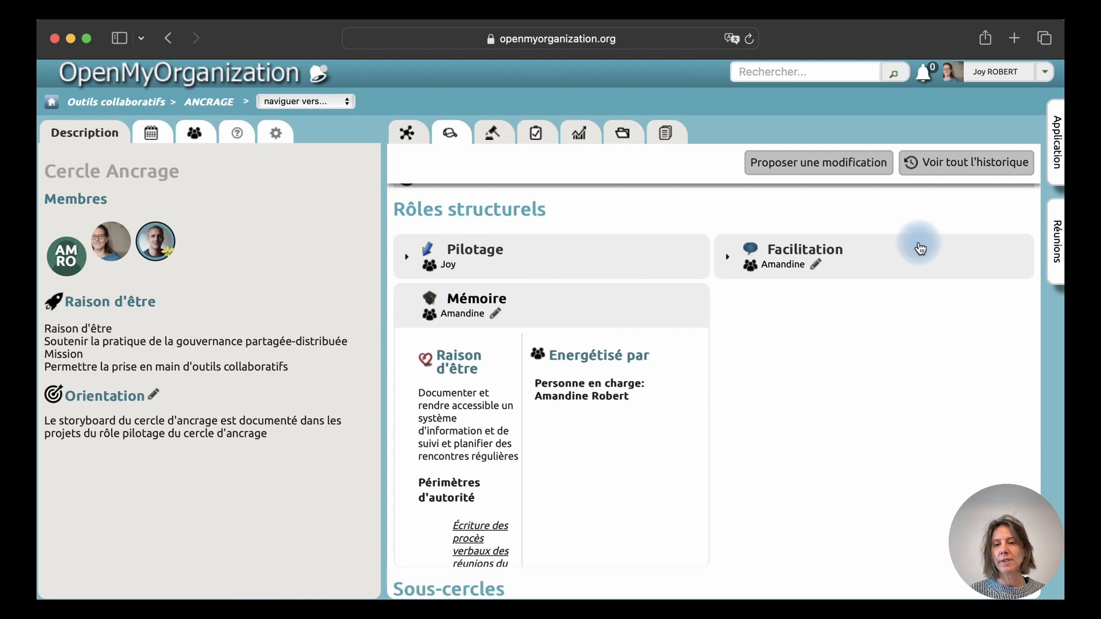
- Reassign the Ancrage circle's Facilitation role to the last circle member in the list, save, and collapse its details
left_click(815, 265)
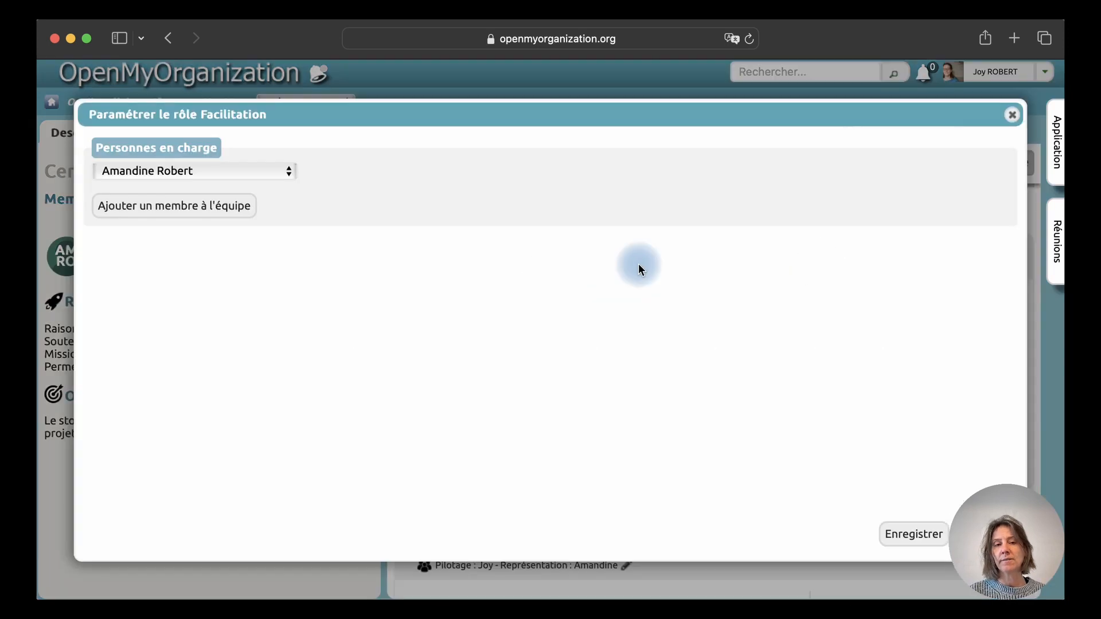
left_click(237, 171)
left_click(209, 208)
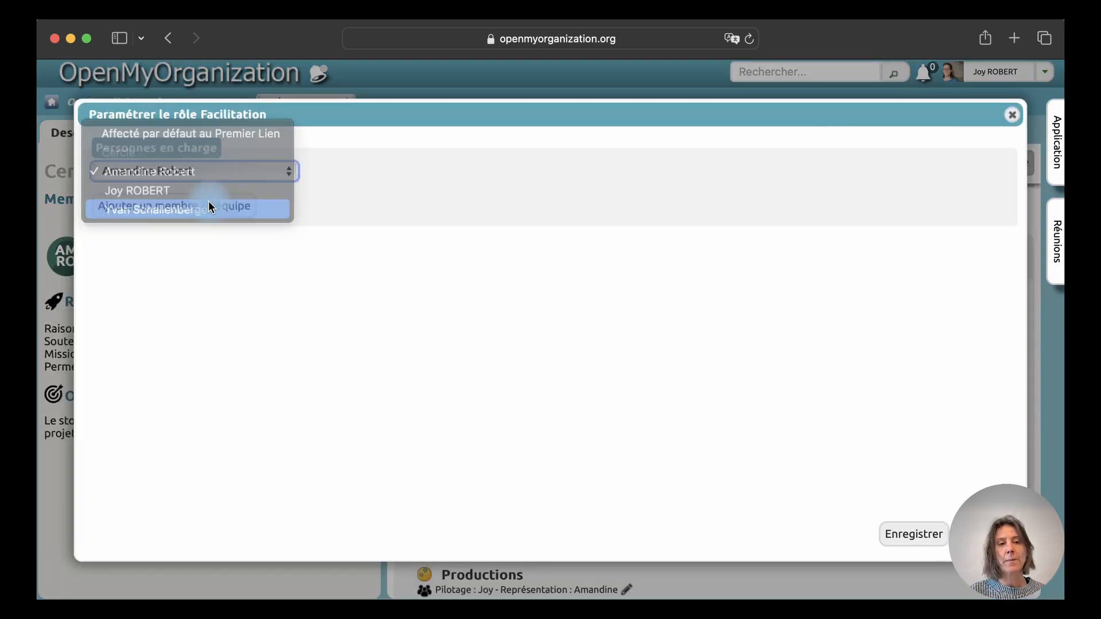
left_click(899, 537)
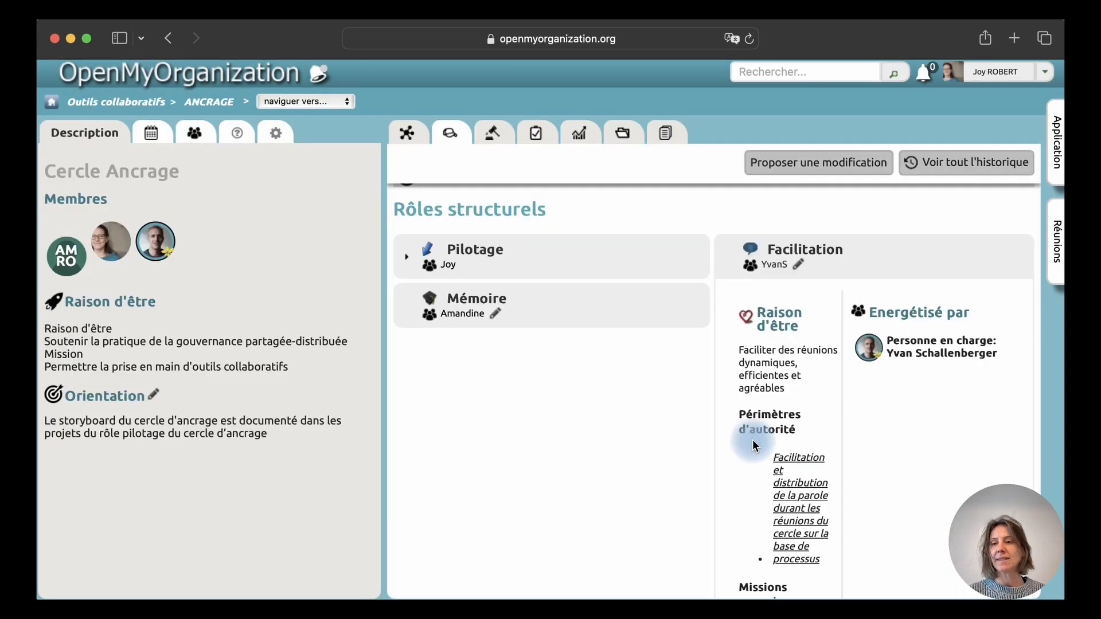
left_click(887, 259)
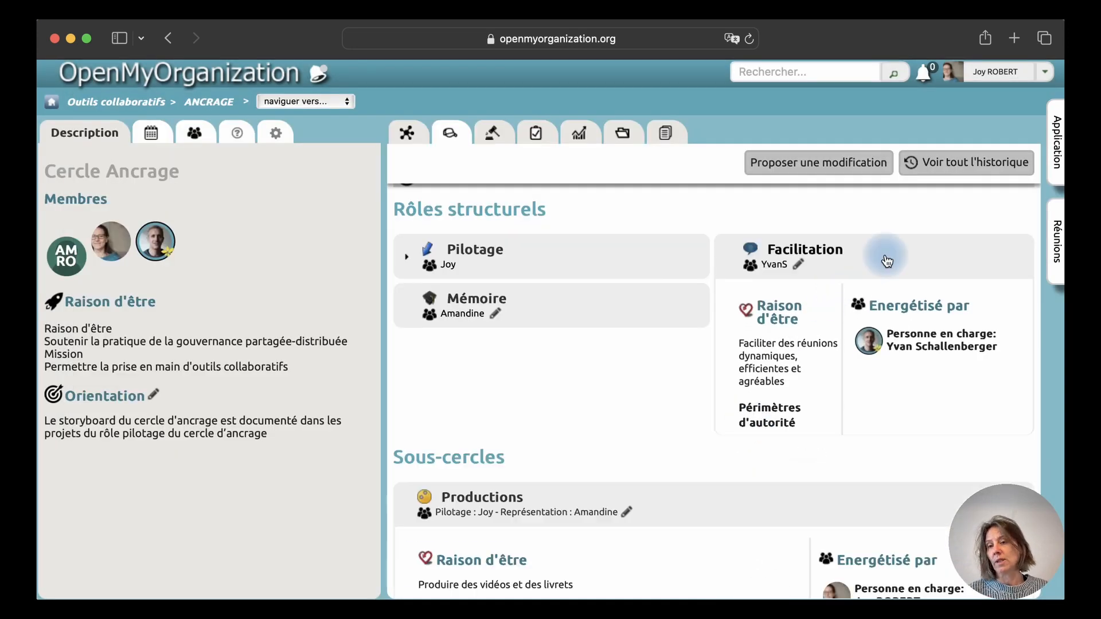